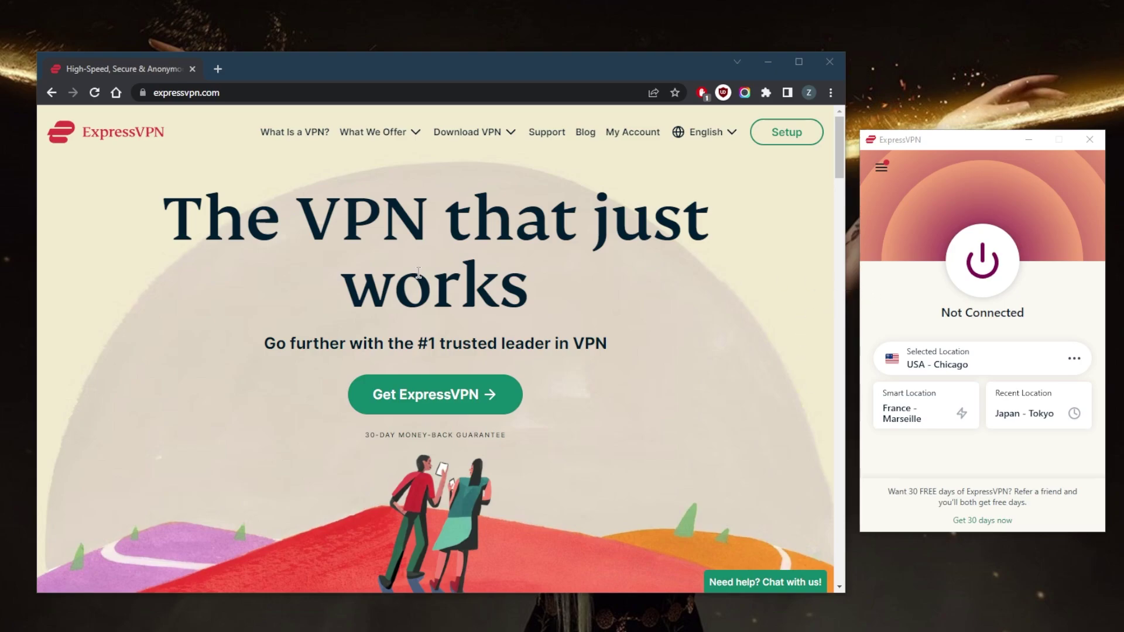
Open the Get ExpressVPN order page, scroll through its 1-, 12- and 6-month plans, and return to the app
left_click(436, 398)
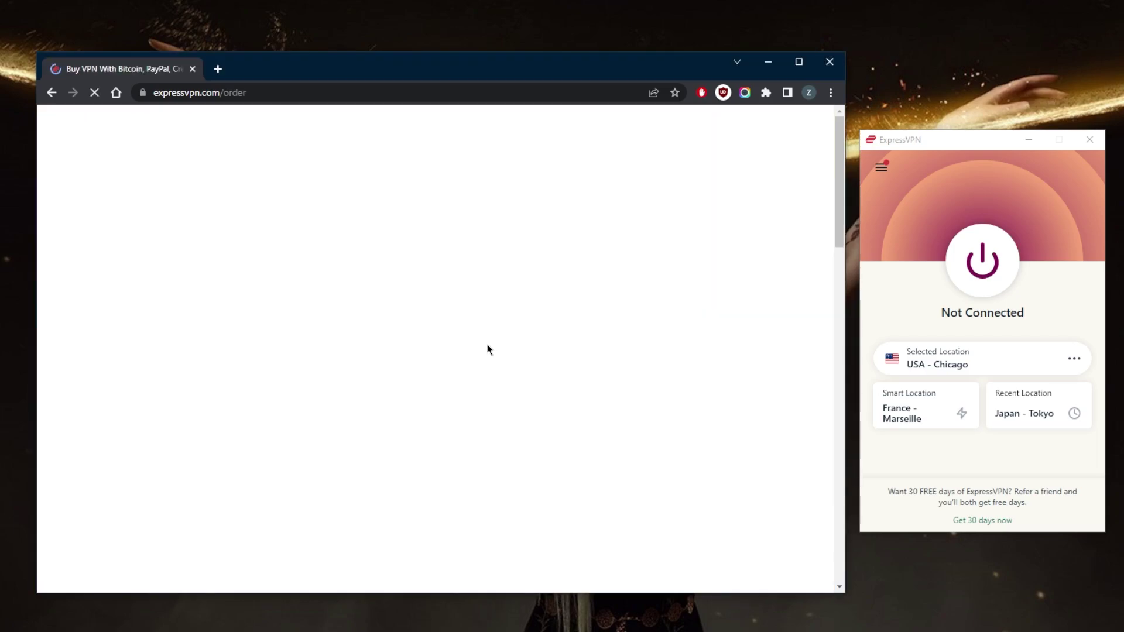
scroll(494, 352, "down", 5)
scroll(447, 334, "up", 4)
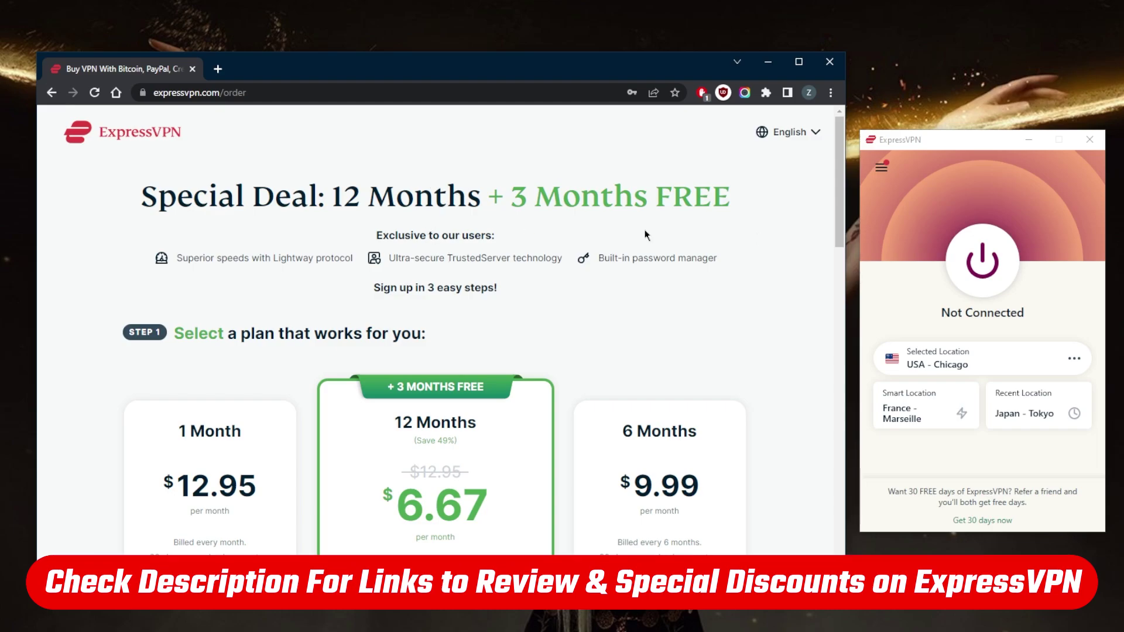
left_click(896, 232)
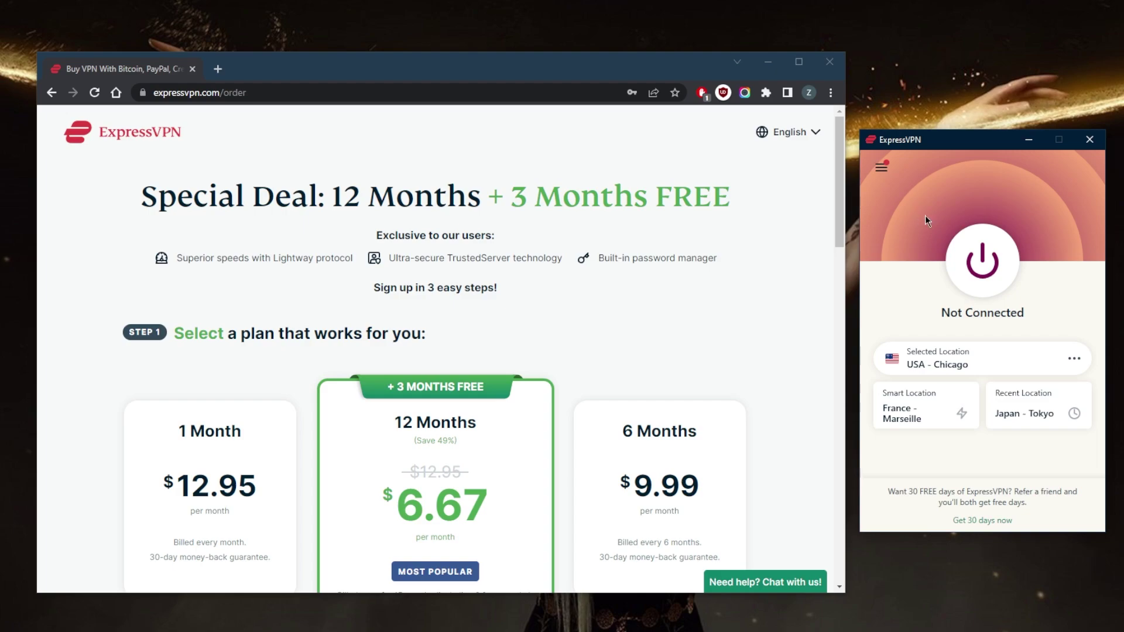
left_click(968, 270)
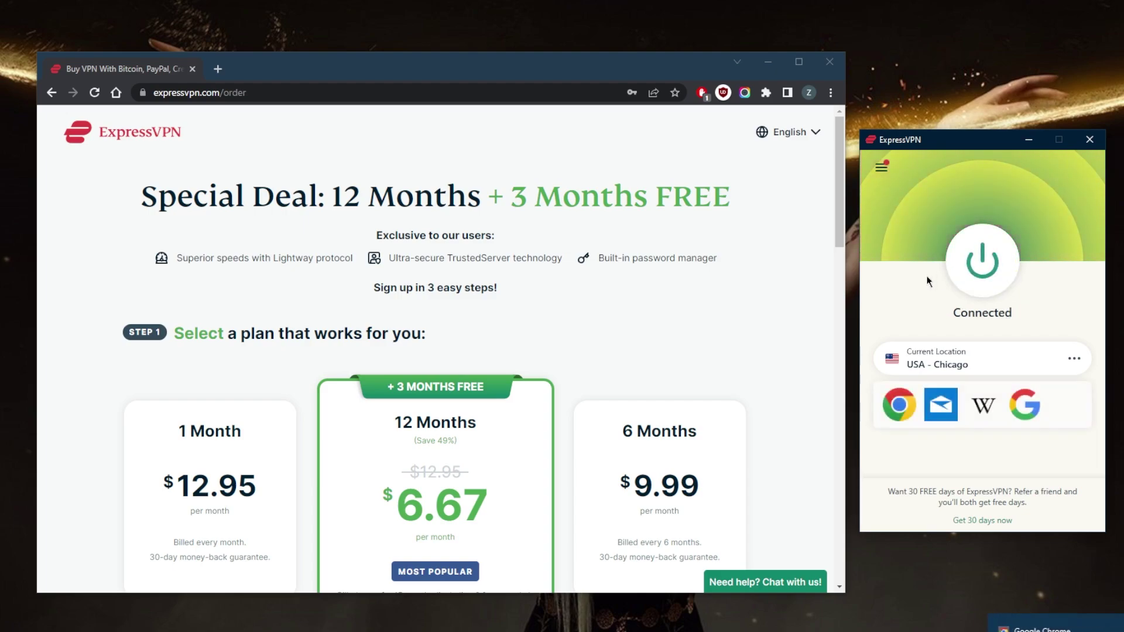
left_click(963, 272)
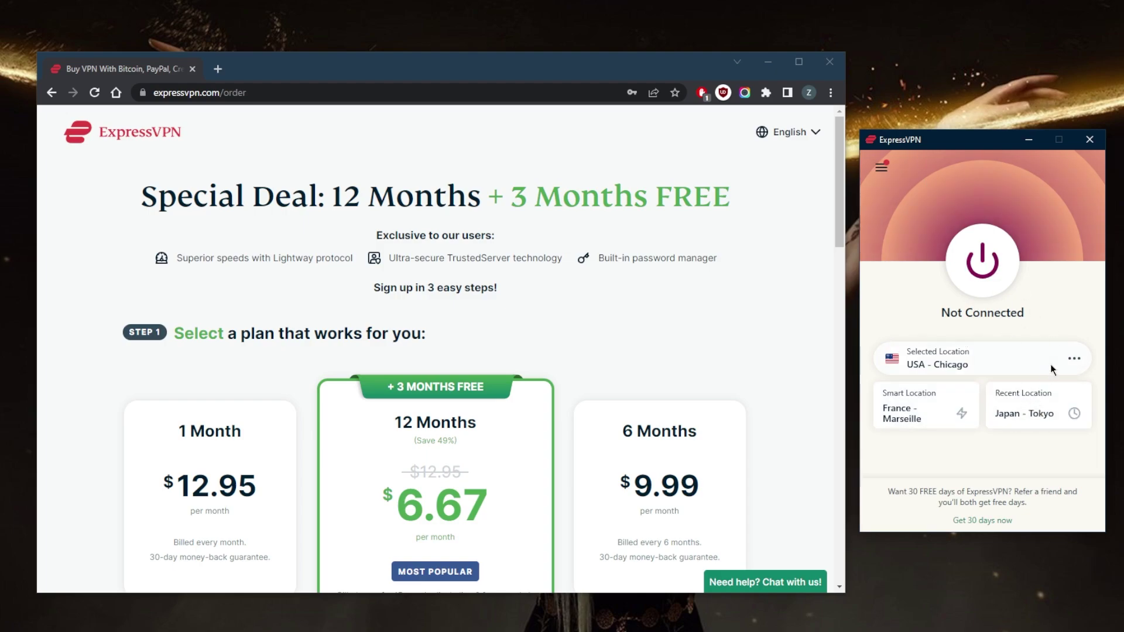
left_click(1072, 359)
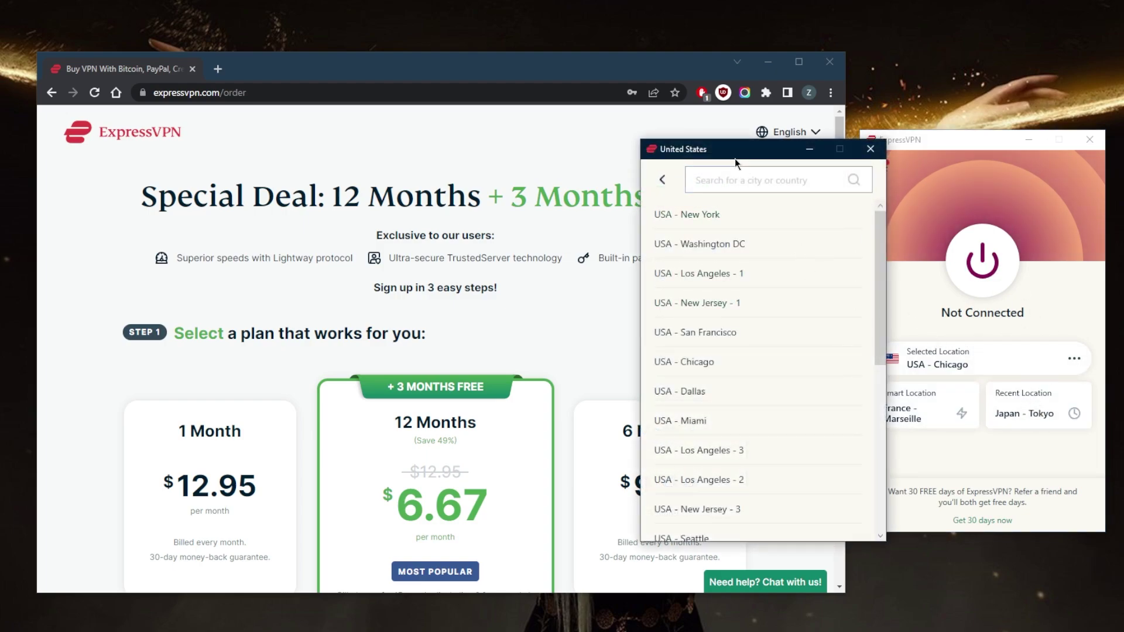
Close the United States locations window and browse the Americas region in VPN Locations
left_click_drag(728, 156, 701, 148)
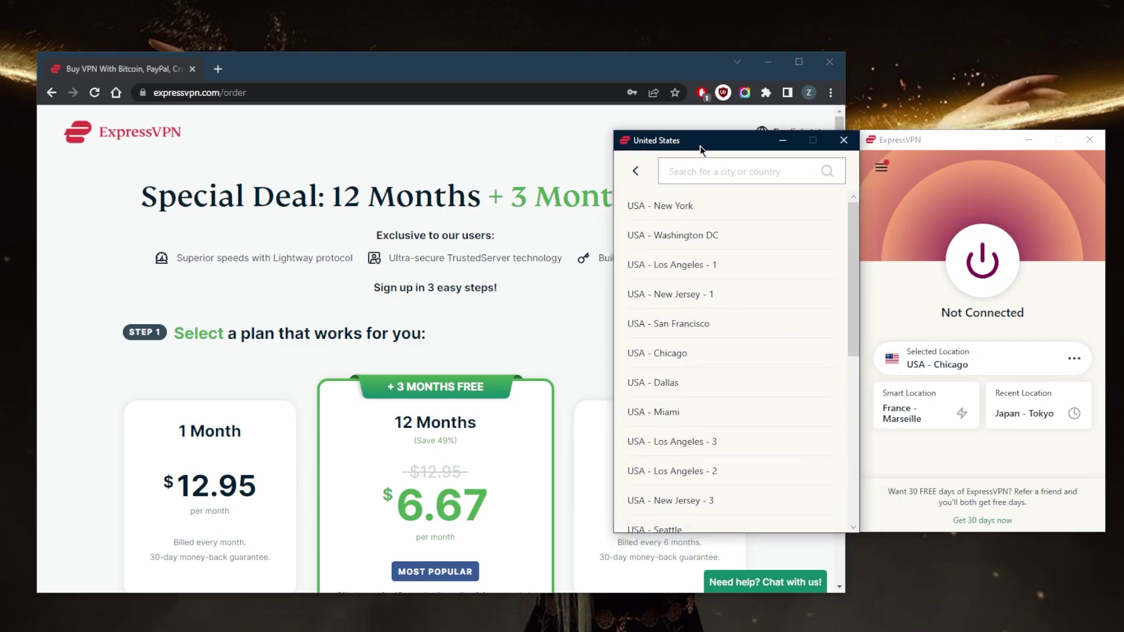
left_click(841, 145)
left_click(881, 168)
left_click(916, 193)
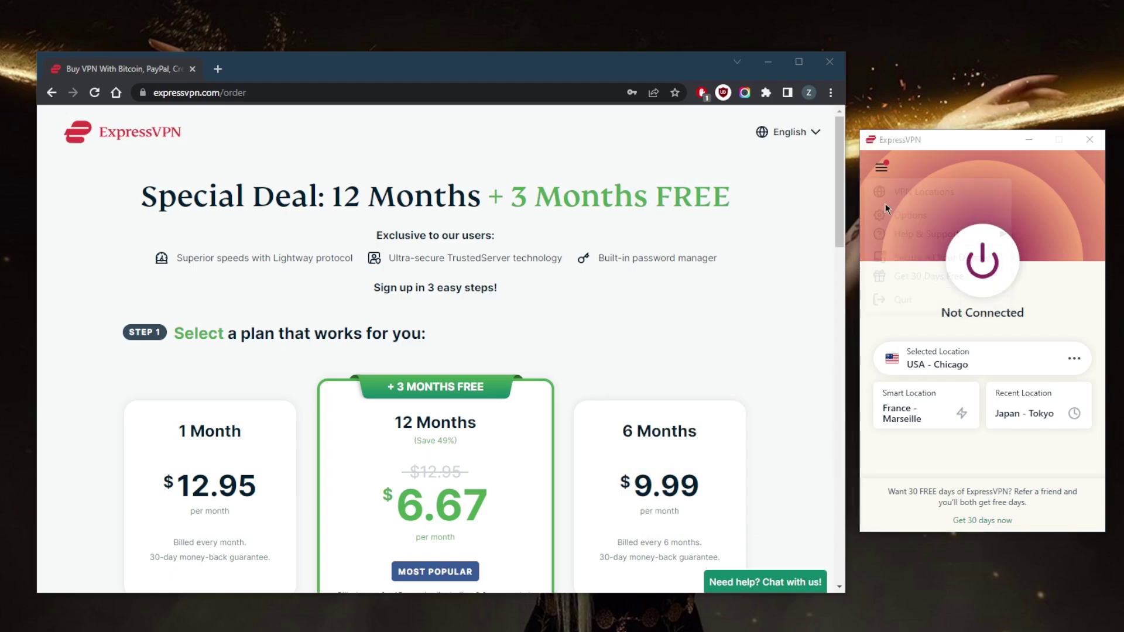
left_click(821, 243)
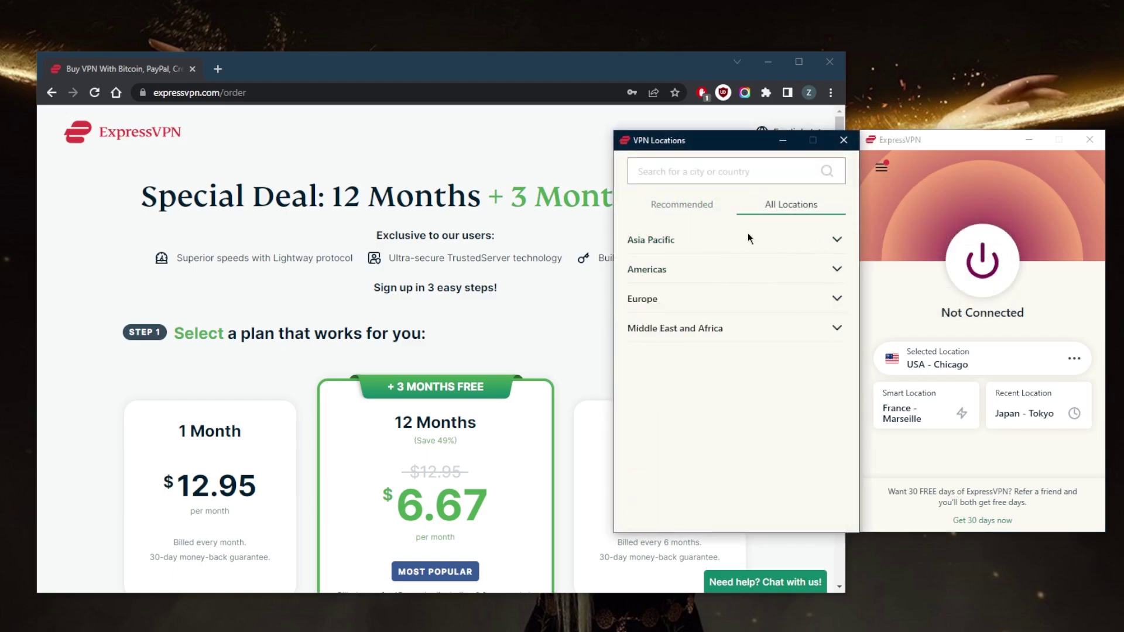
left_click(837, 270)
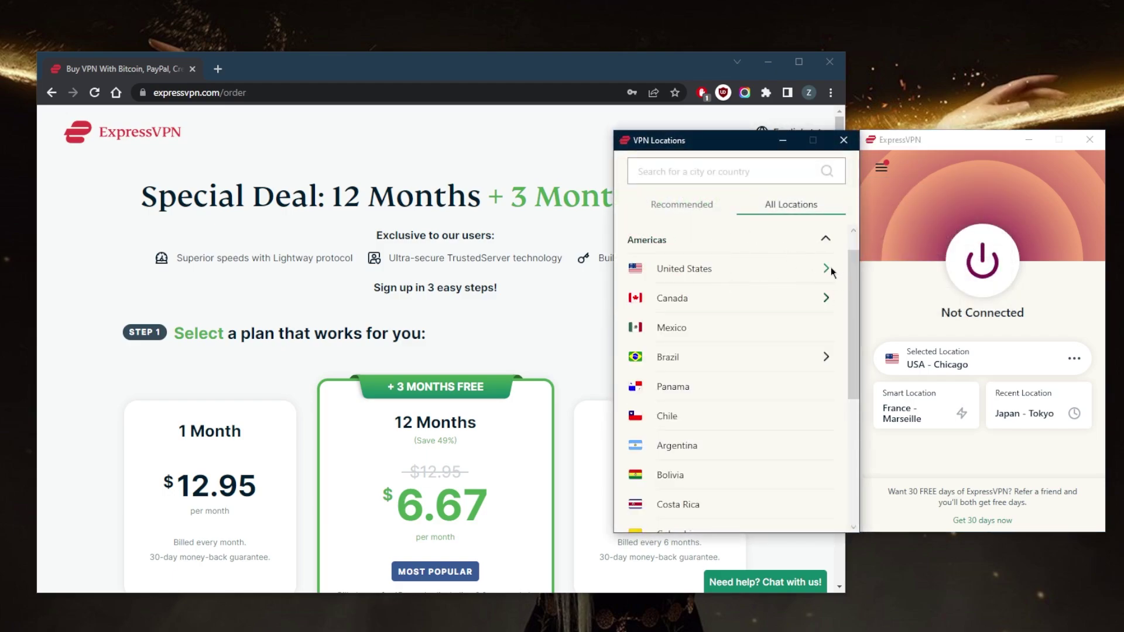
left_click(823, 246)
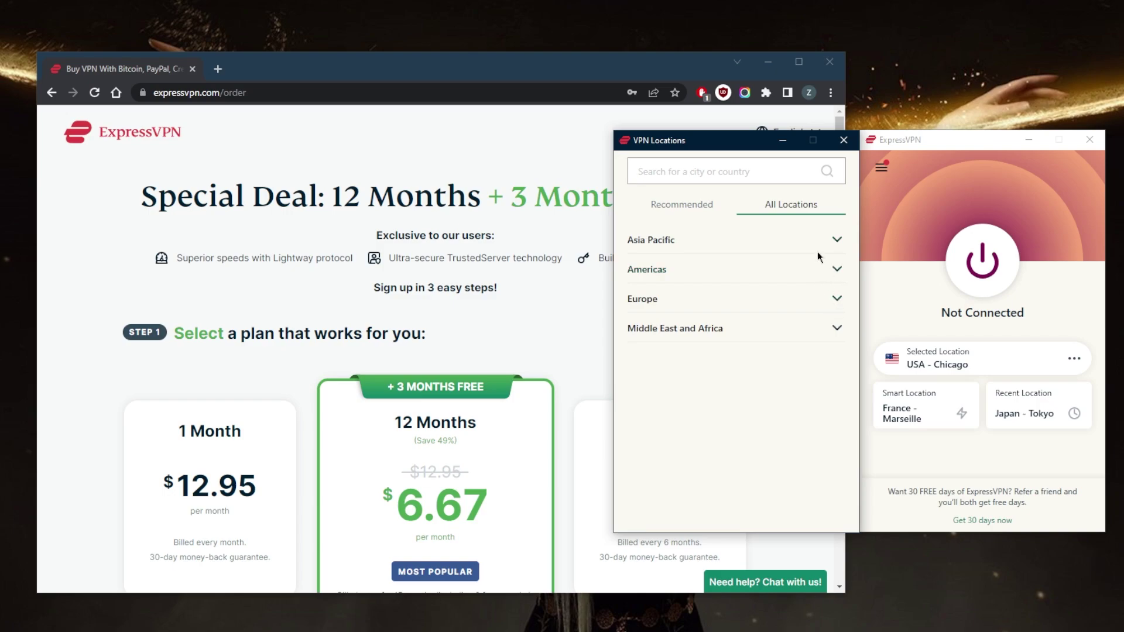
Switch from Recommended to All Locations and open Canada's city list under Americas
left_click(676, 205)
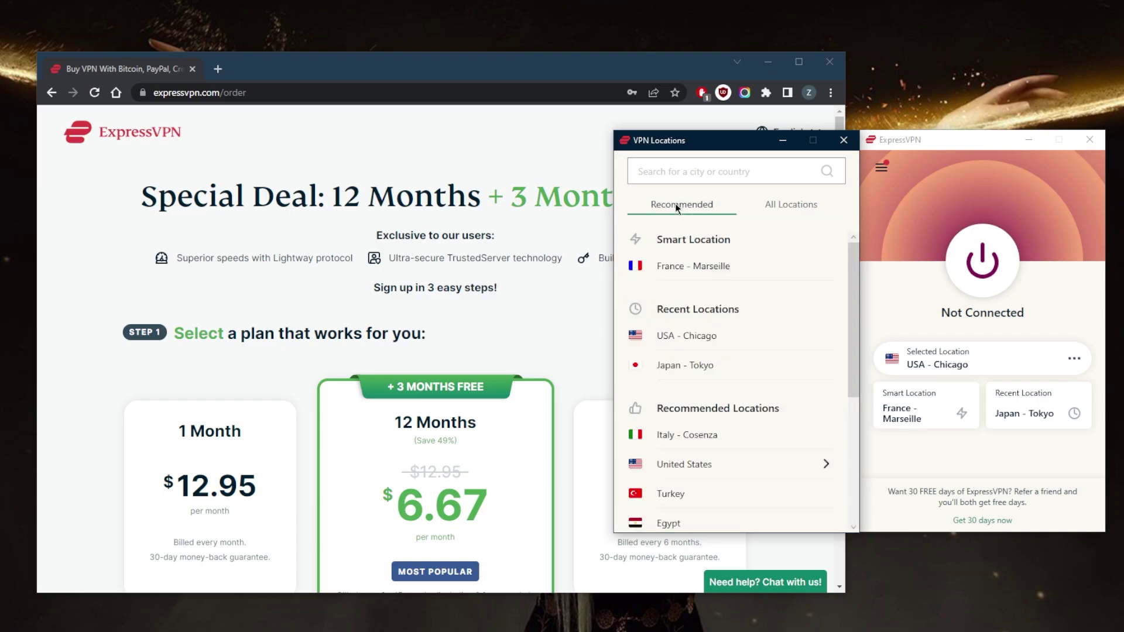
left_click(786, 212)
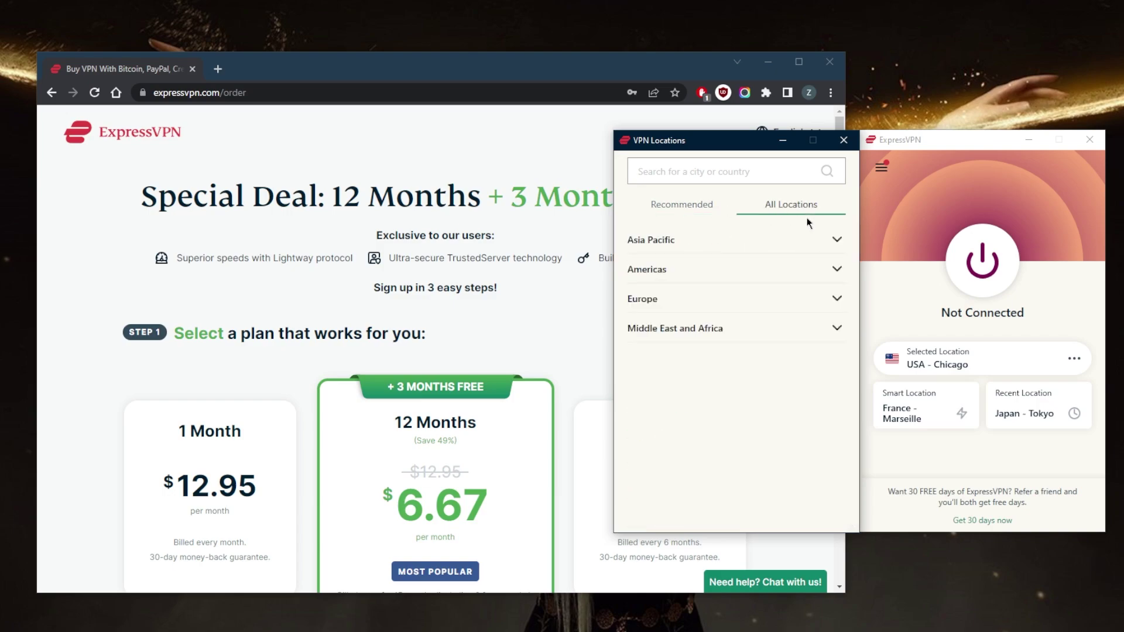
left_click(835, 270)
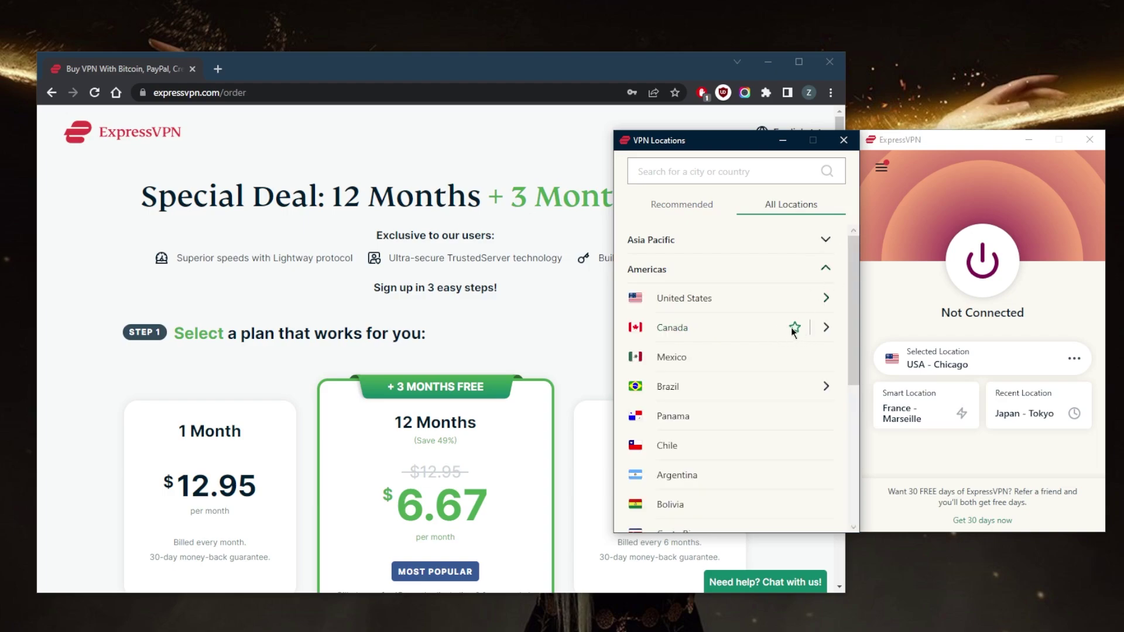
left_click(827, 327)
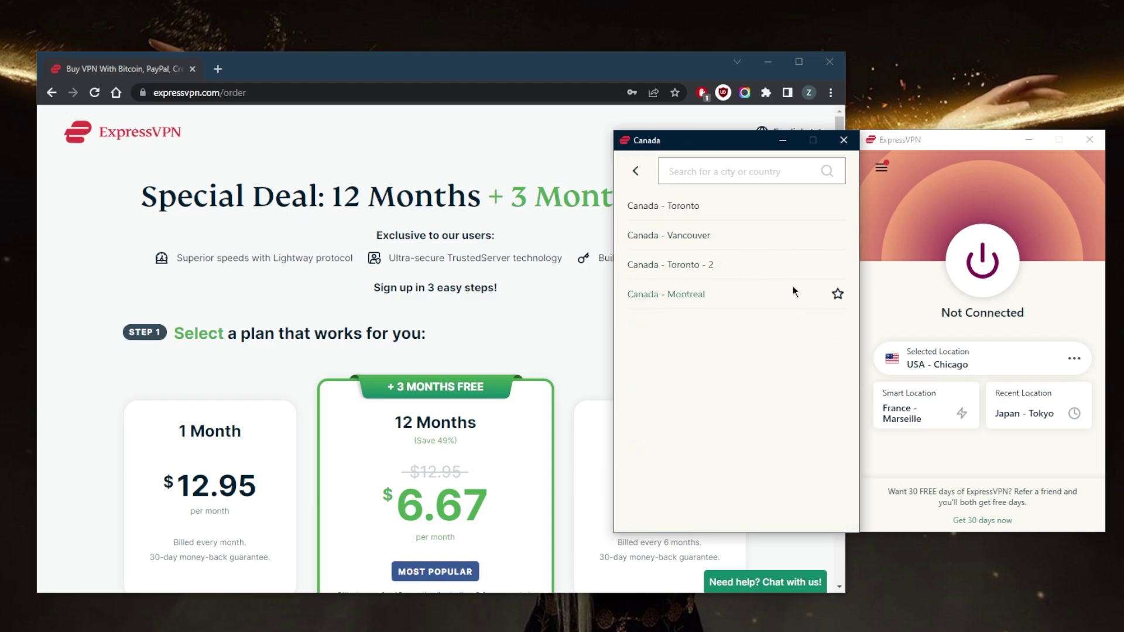
Star Canada - Montreal as a favourite, unstar it from Favourites, and close the locations window
left_click(838, 294)
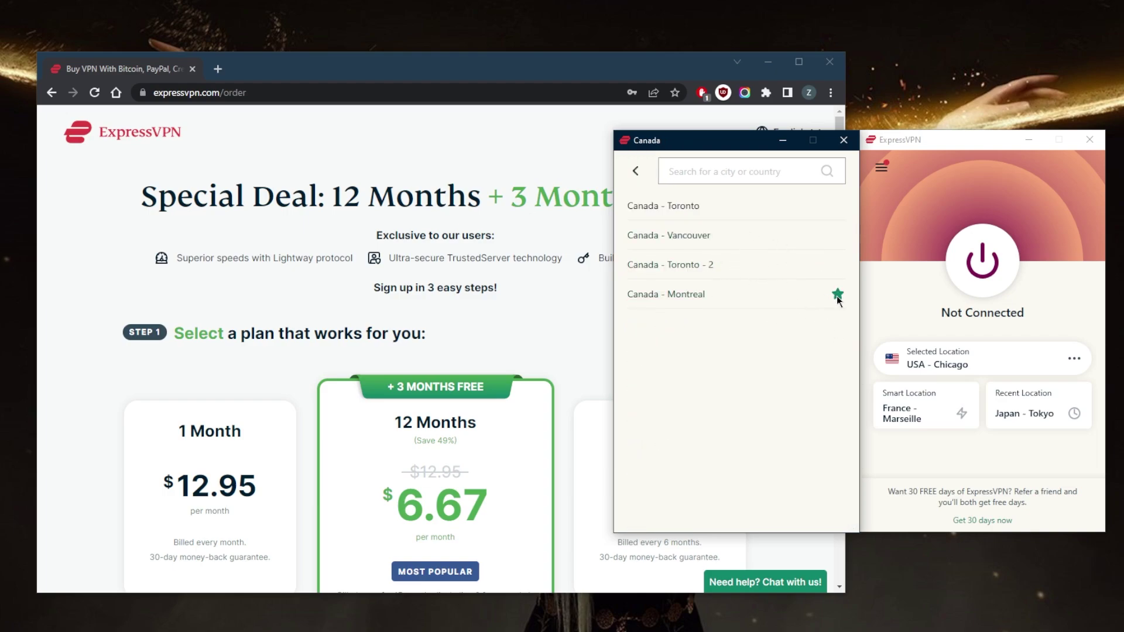
left_click(636, 171)
left_click(740, 208)
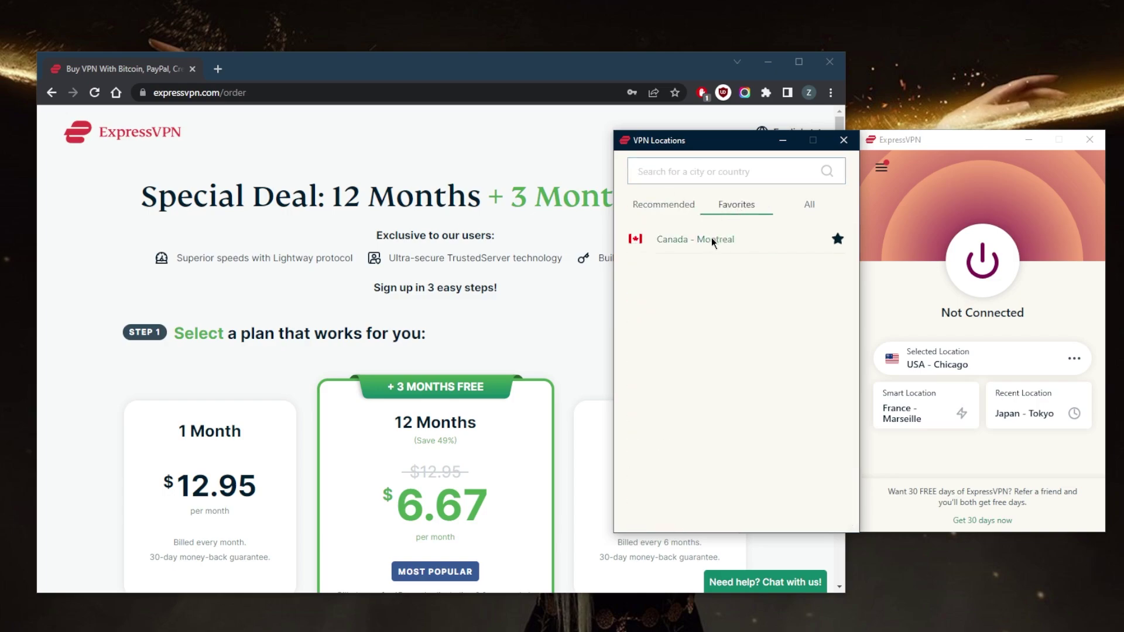
left_click(837, 237)
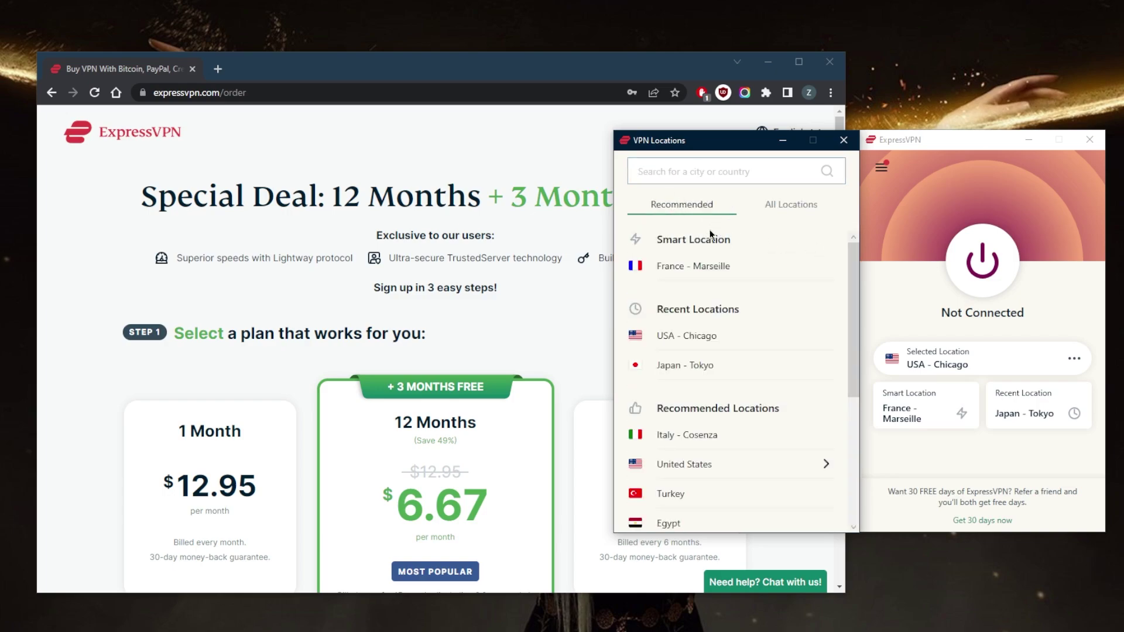
scroll(701, 345, "down", 5)
scroll(690, 352, "up", 5)
left_click(843, 140)
left_click(881, 167)
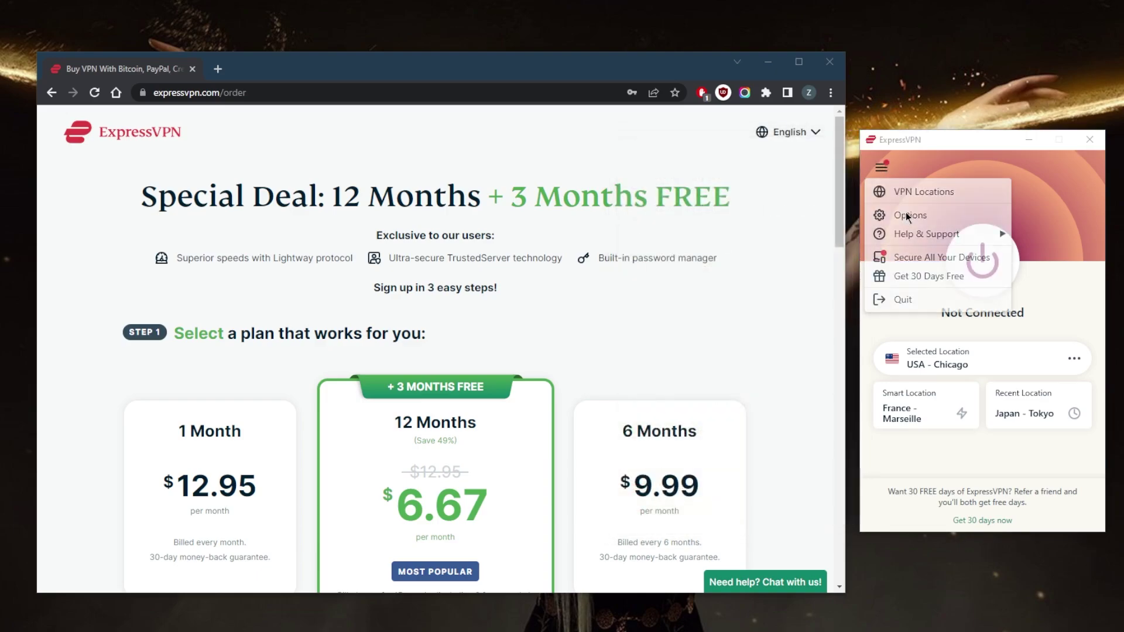
Open Options from the main menu and view the General startup and network settings
left_click(907, 214)
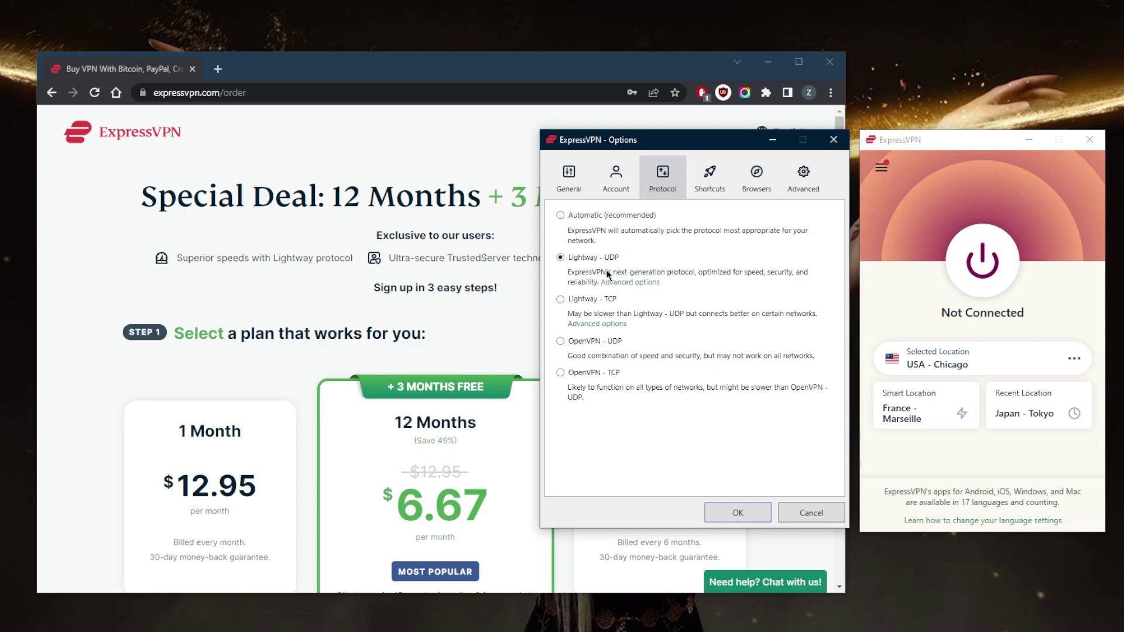
left_click(576, 178)
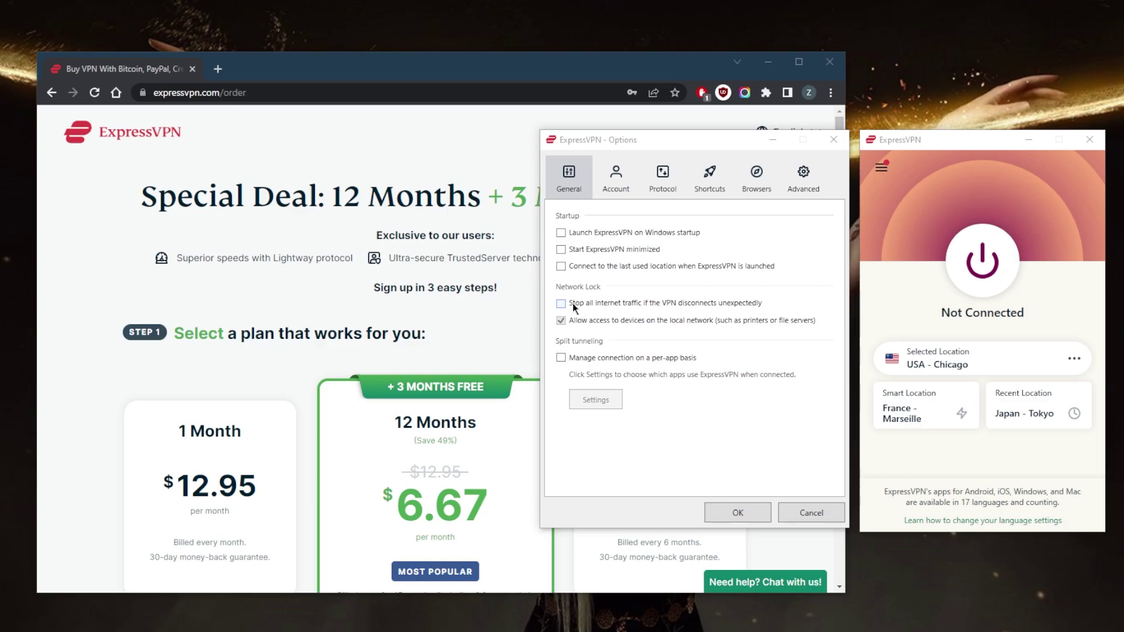
Turn on per-app split tunneling and add Google Chrome and qBittorrent to its app list
left_click(558, 357)
left_click(561, 357)
left_click(595, 399)
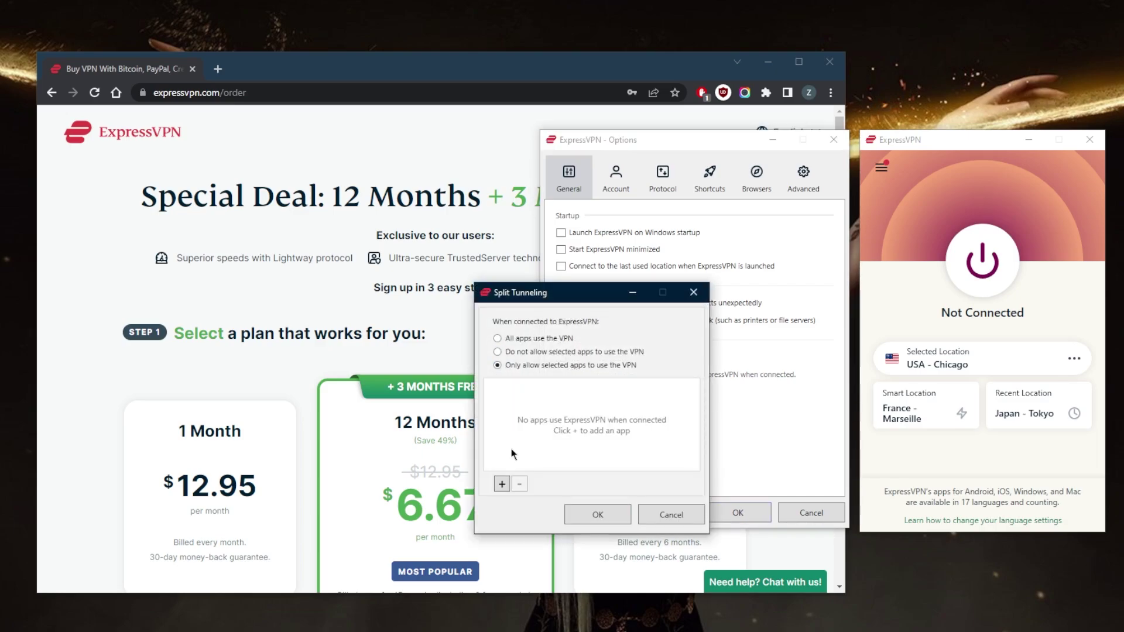
left_click(501, 484)
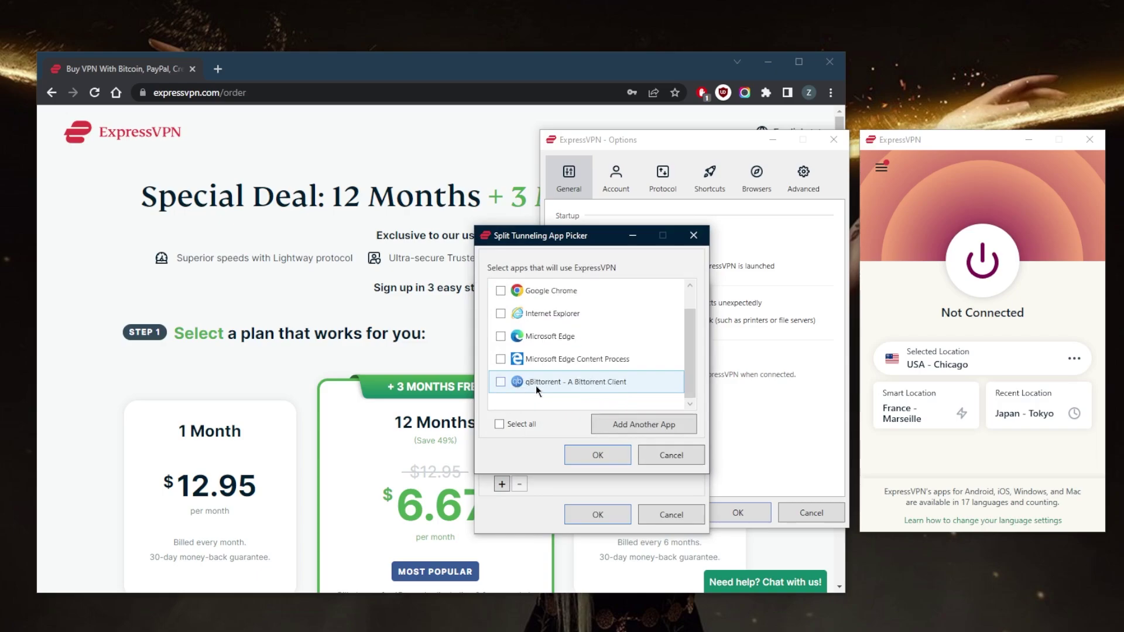
left_click(500, 313)
scroll(501, 313, "down", 1)
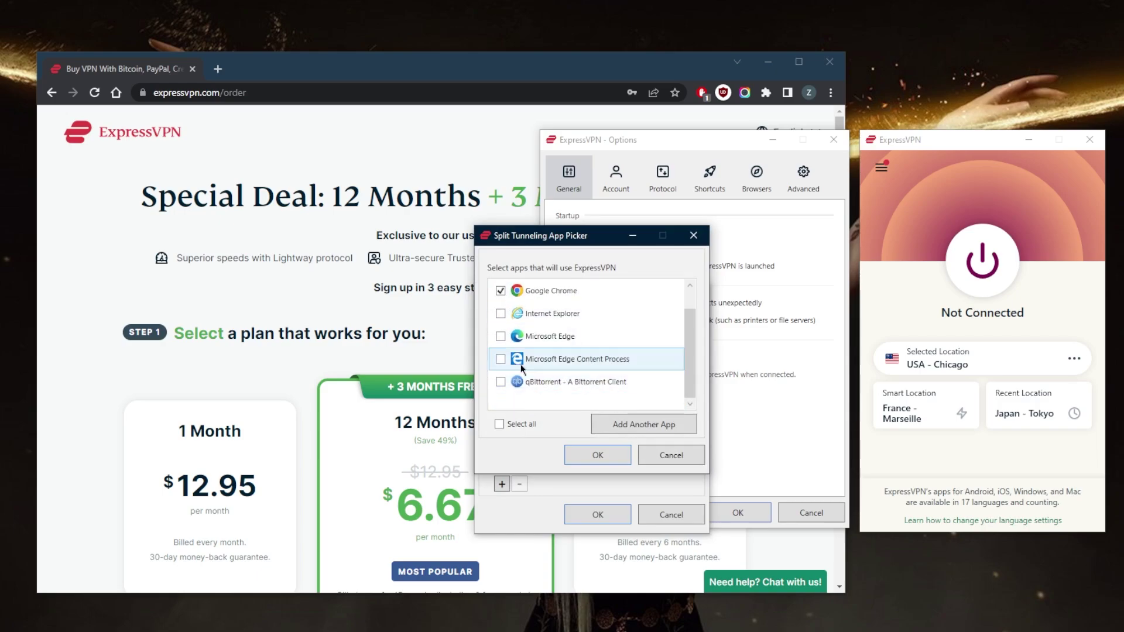
left_click(500, 381)
left_click(603, 448)
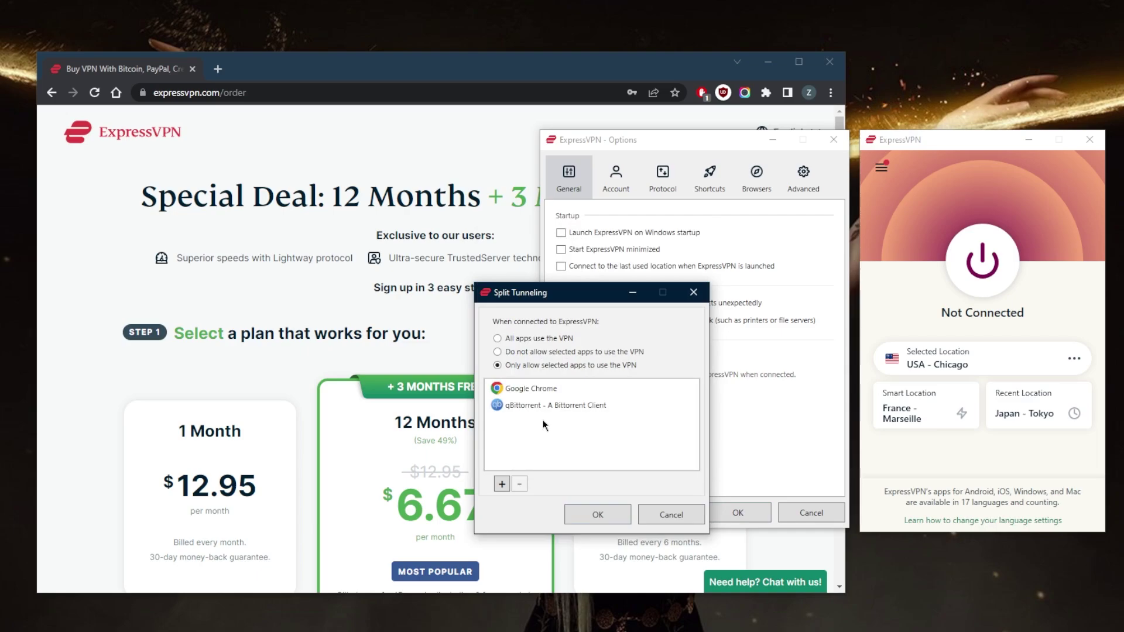
Switch split tunneling to keep selected apps off the VPN, turn per-app off, and view Shortcuts
left_click(497, 351)
left_click(693, 293)
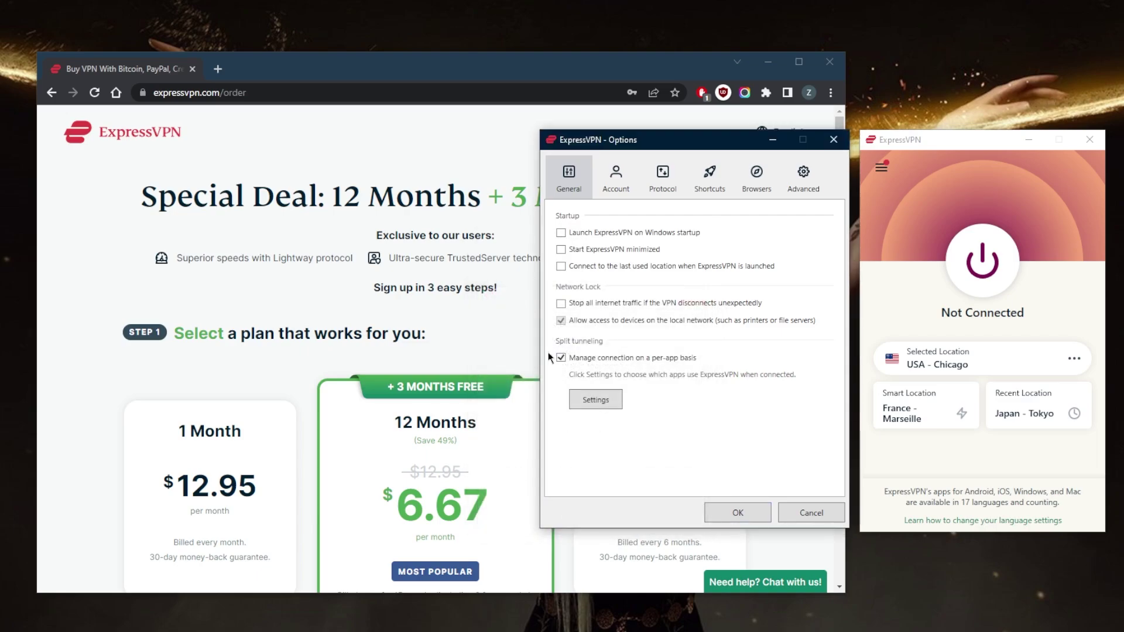
left_click(562, 358)
left_click(706, 183)
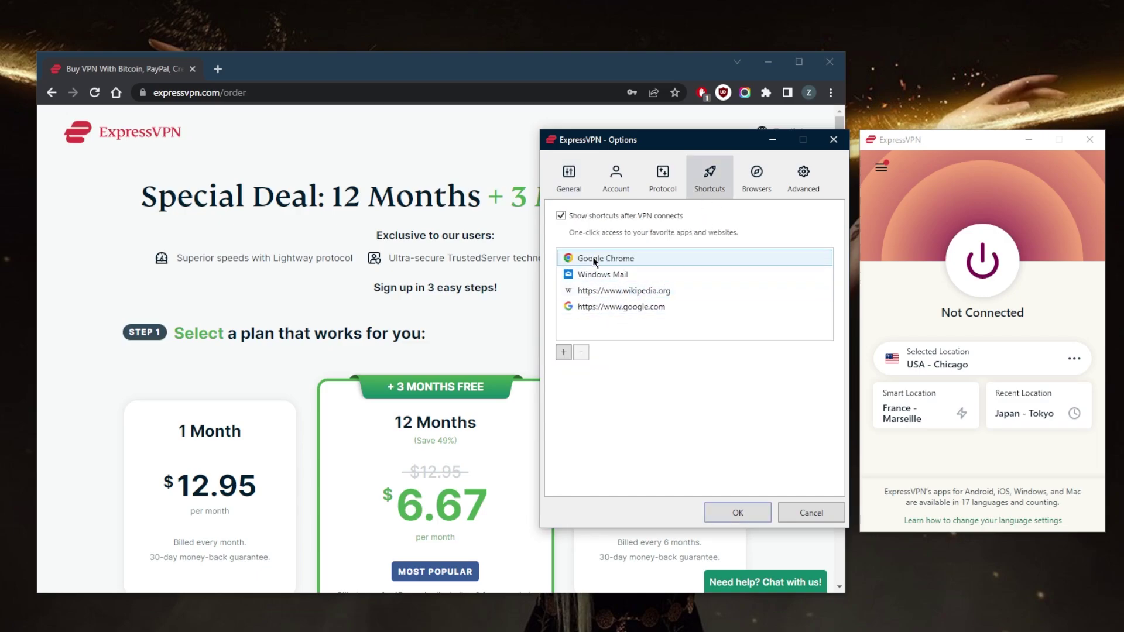
Check the shortcut choices without adding one, view the Browsers, Advanced and General tabs, then confirm with OK
left_click(563, 352)
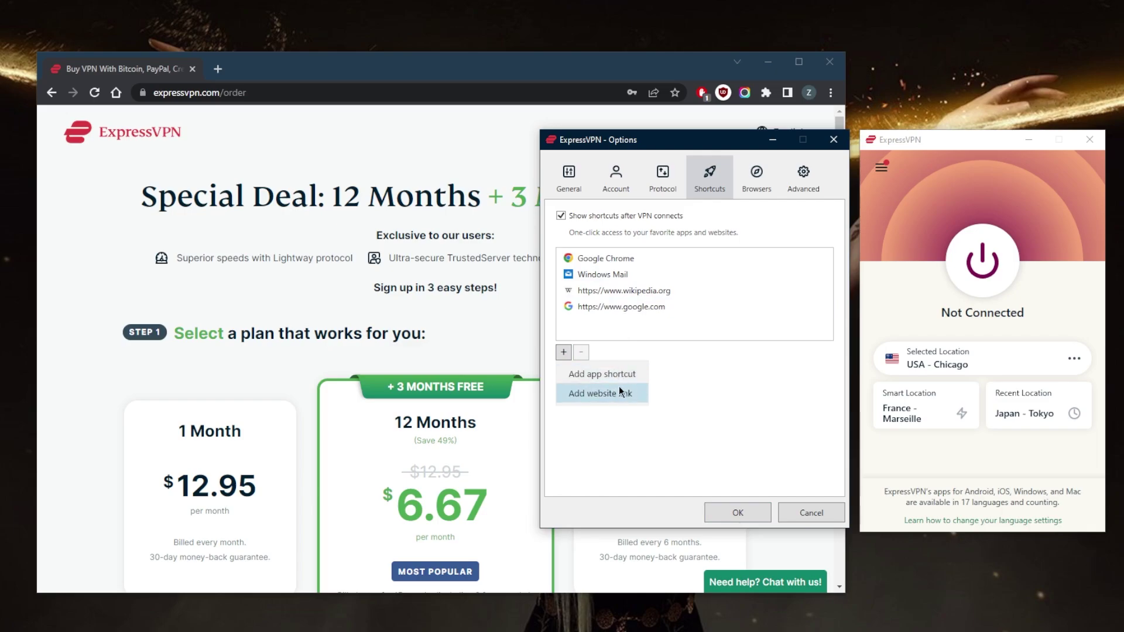
left_click(722, 391)
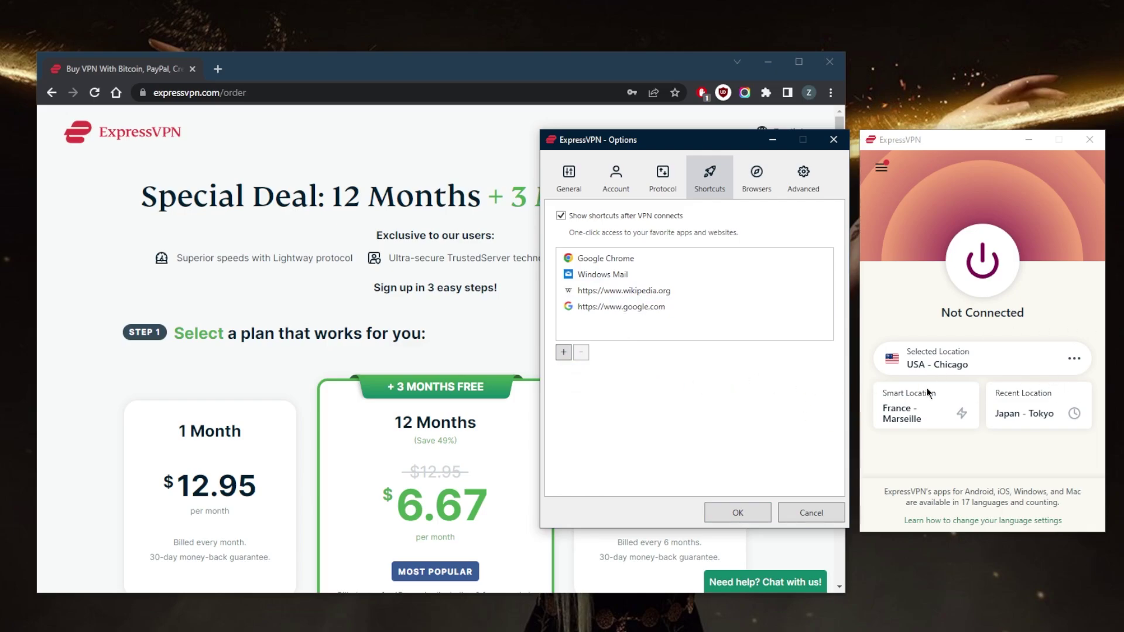
left_click(748, 188)
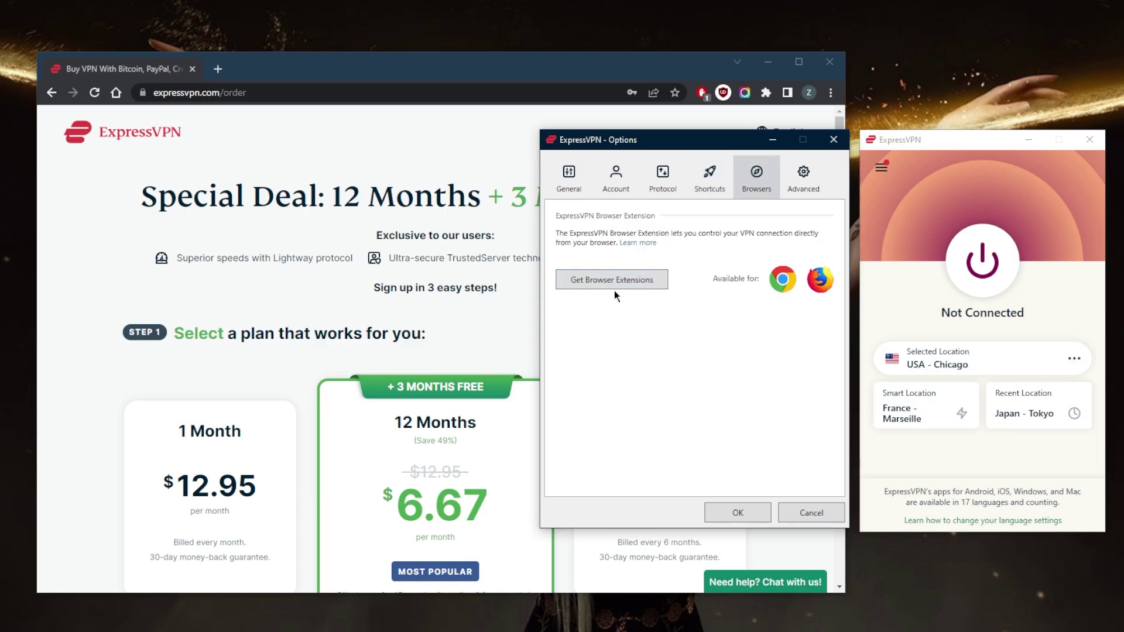
left_click(804, 188)
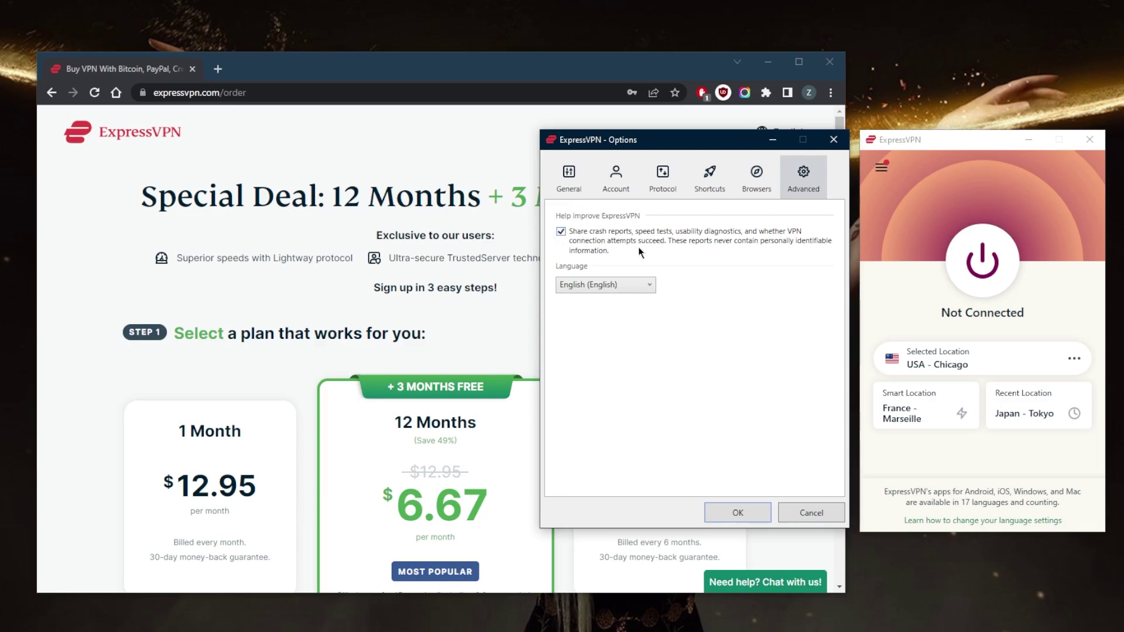
left_click(569, 178)
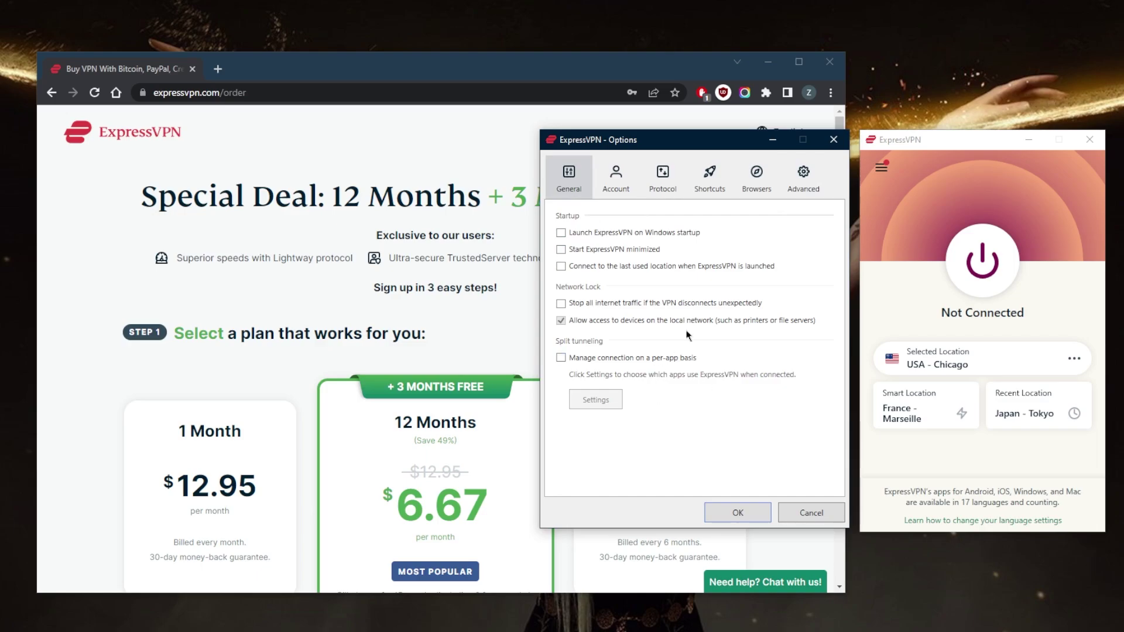
left_click(740, 512)
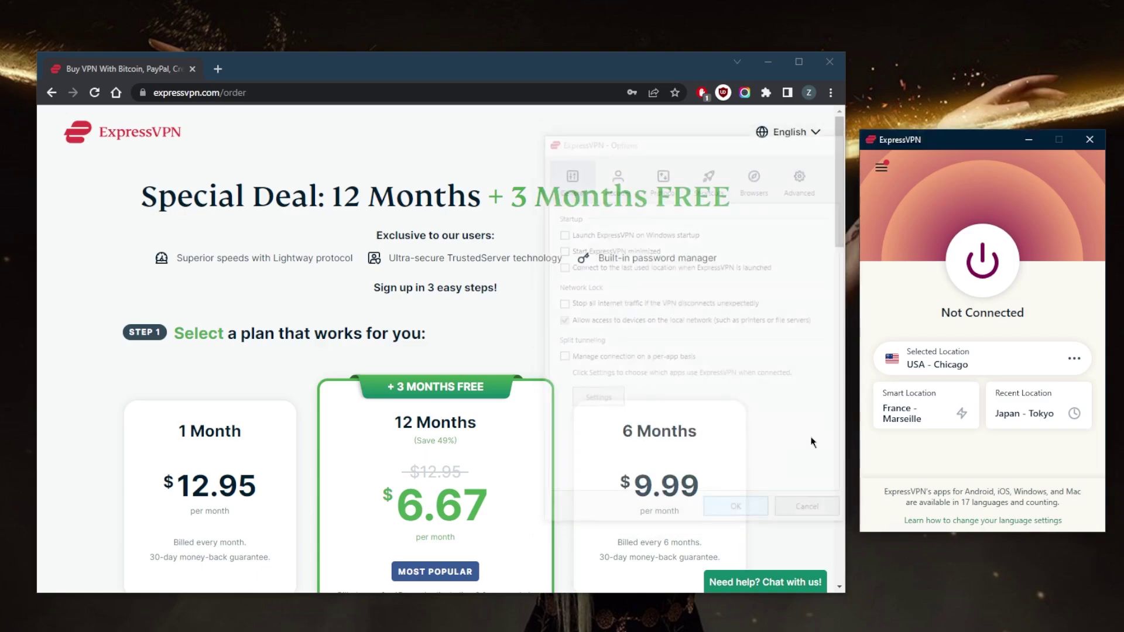
Pick Canada from the Americas region under All Locations and close the locations window
left_click(881, 169)
left_click(905, 191)
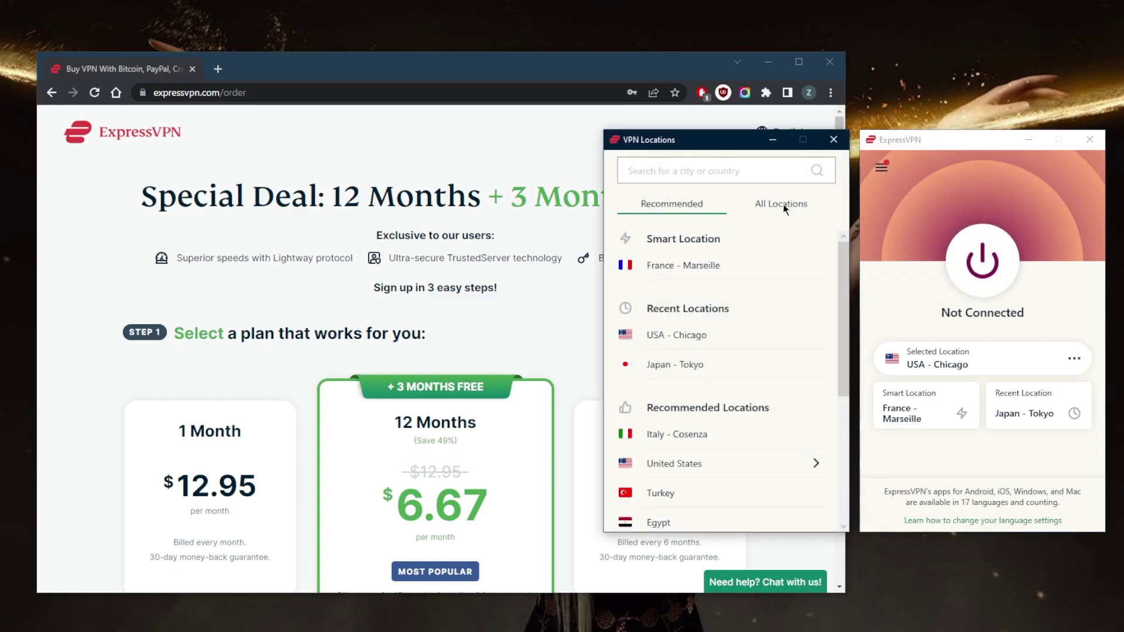
left_click(783, 204)
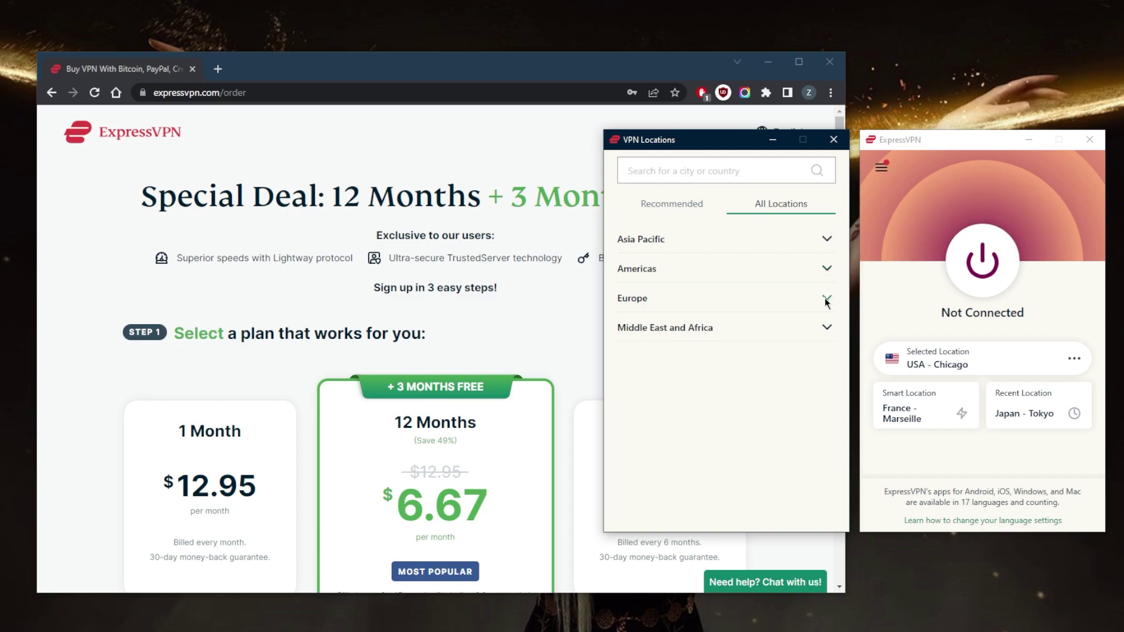
left_click(827, 269)
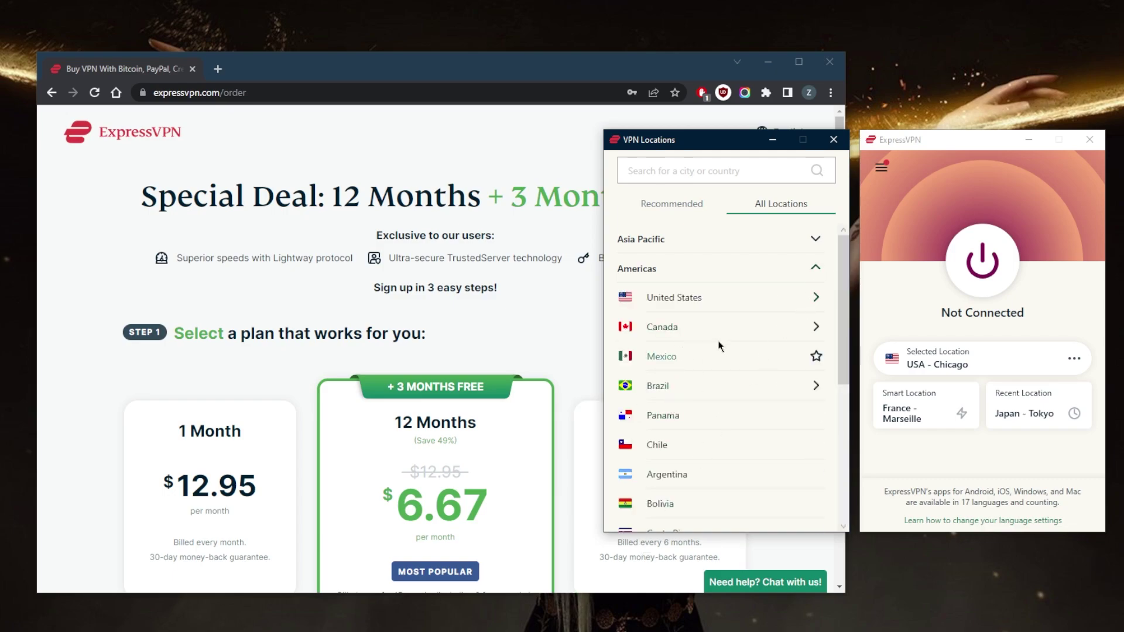
left_click(658, 327)
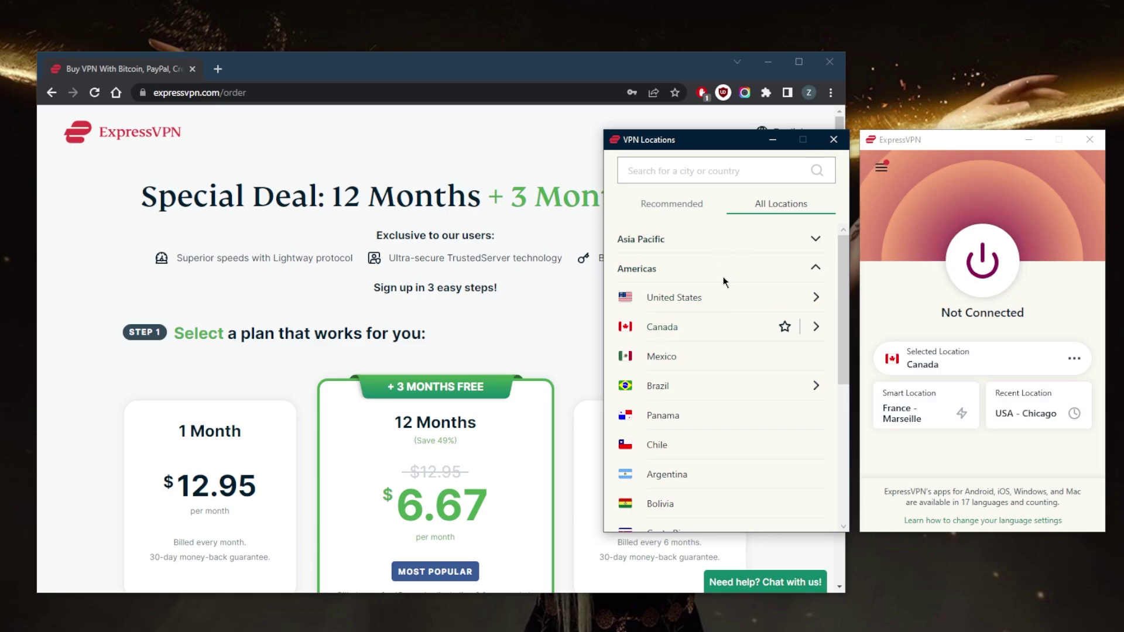
key("Escape")
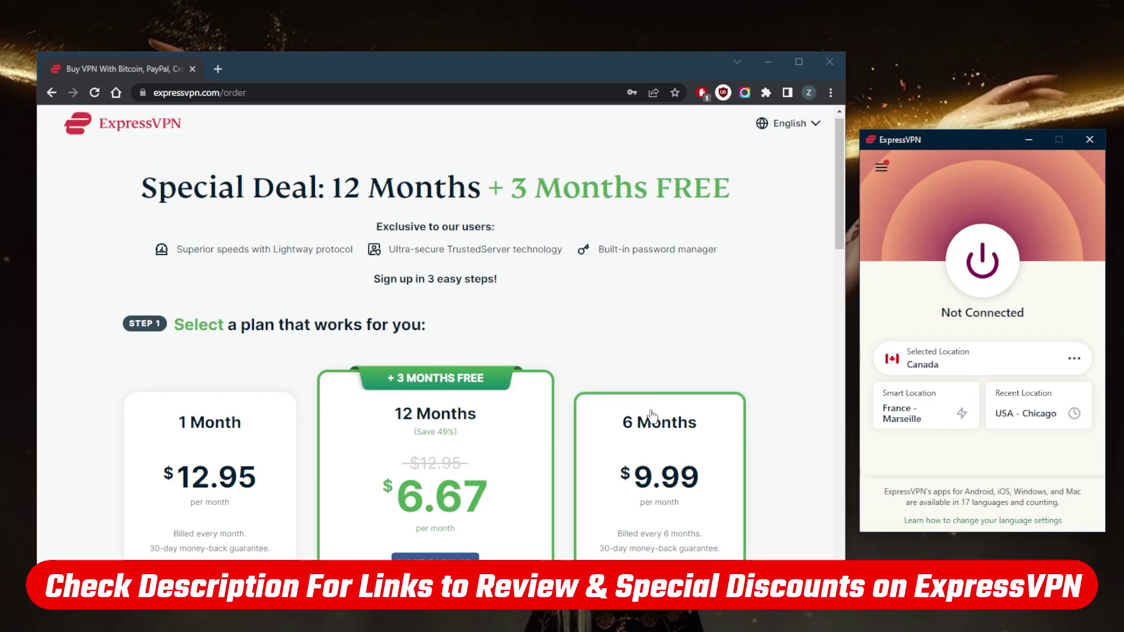
Scroll the pricing page down until the three plan cards are fully visible
scroll(648, 414, "down", 3)
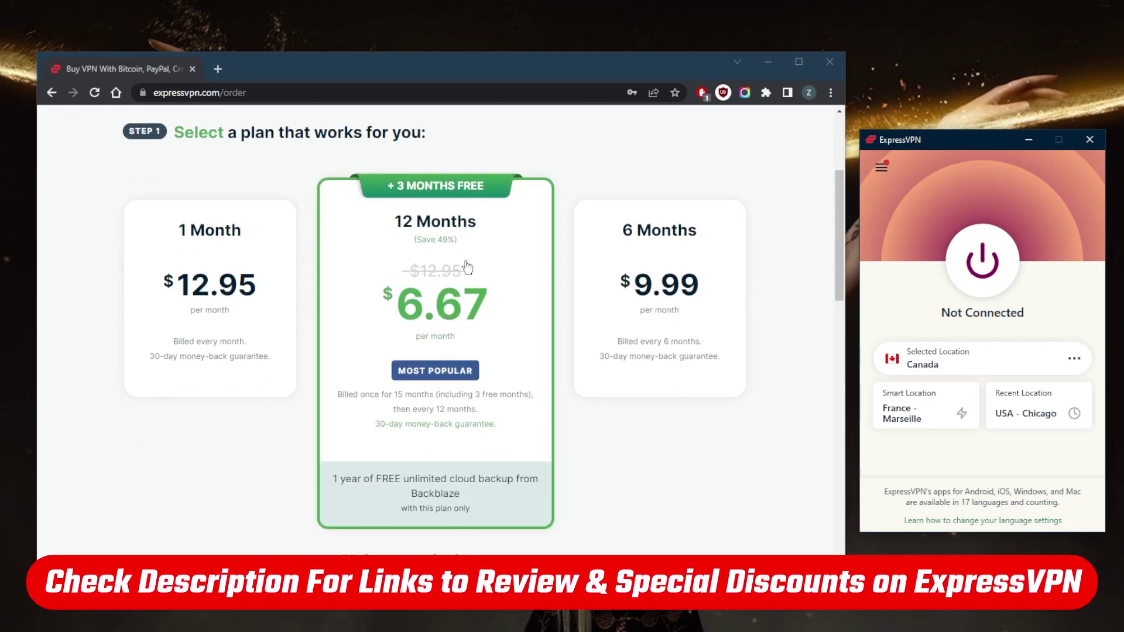